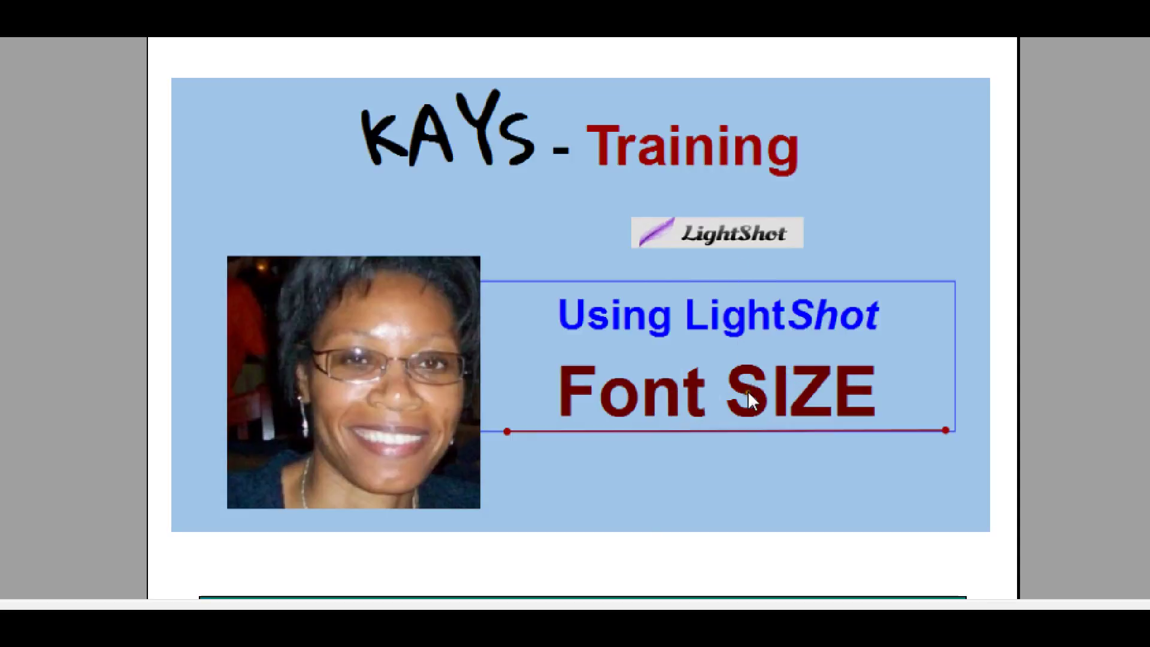
# - Scroll down through the tutorial intro to the rabbit photo page
pyautogui.scroll(-7, 733, 422)
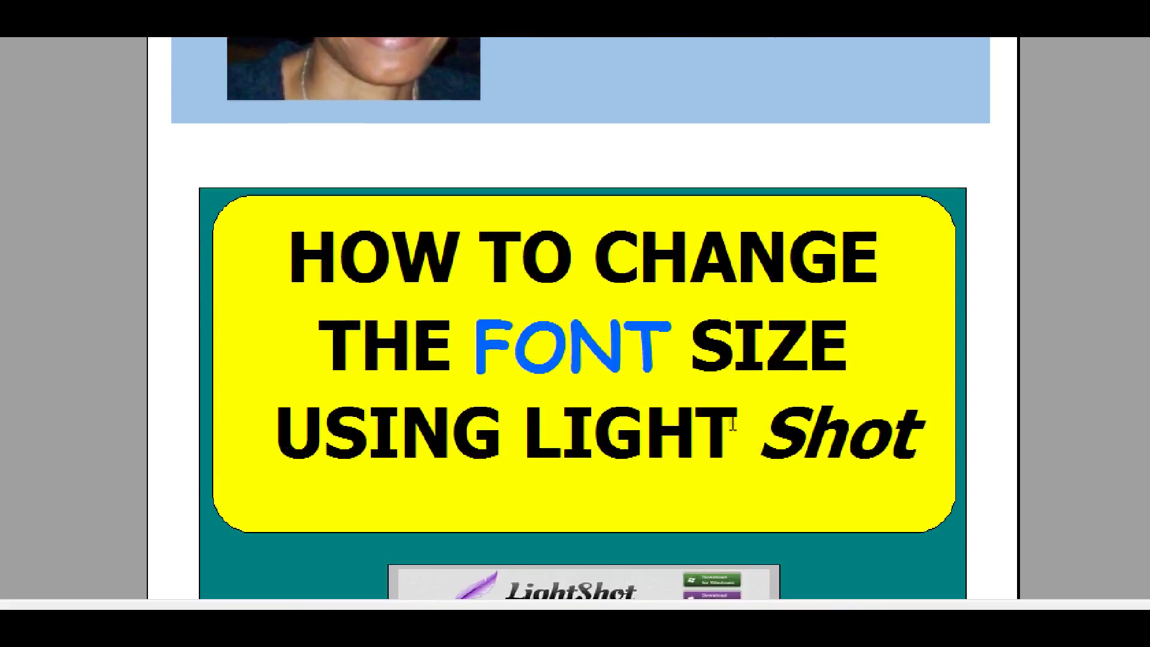
pyautogui.scroll(-2, 734, 422)
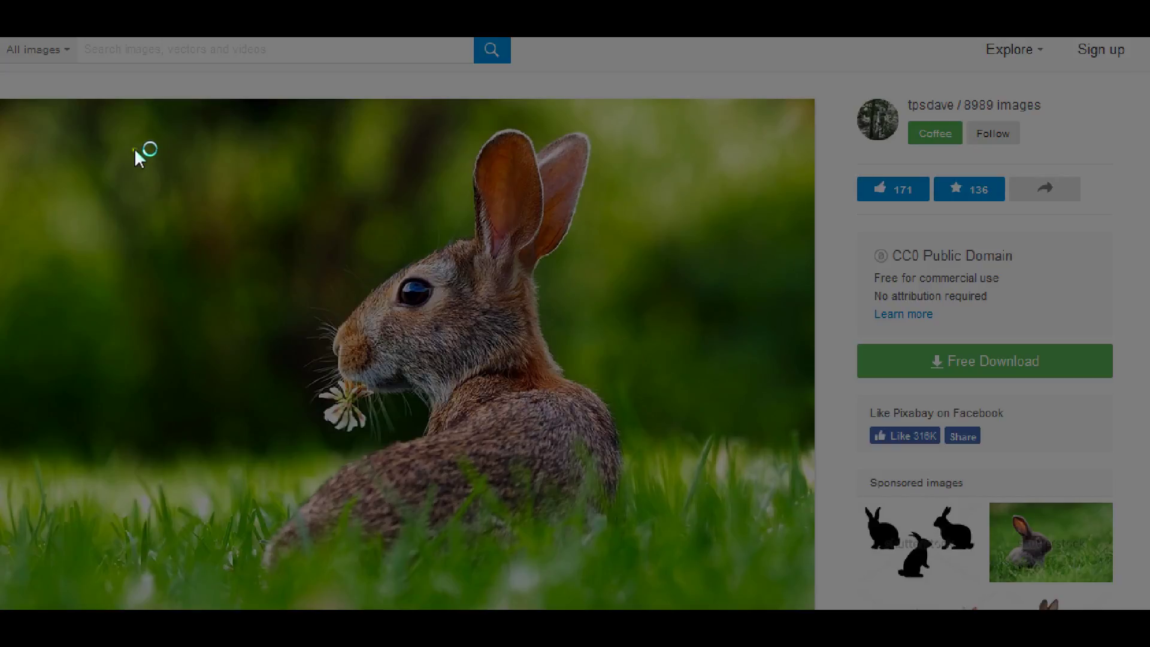
# - Mark a 587x405 capture area around the rabbit photo, nudged slightly upward
pyautogui.moveTo(131, 141)
pyautogui.mouseDown()
pyautogui.moveTo(229, 547)
pyautogui.moveTo(757, 572)
pyautogui.mouseUp()
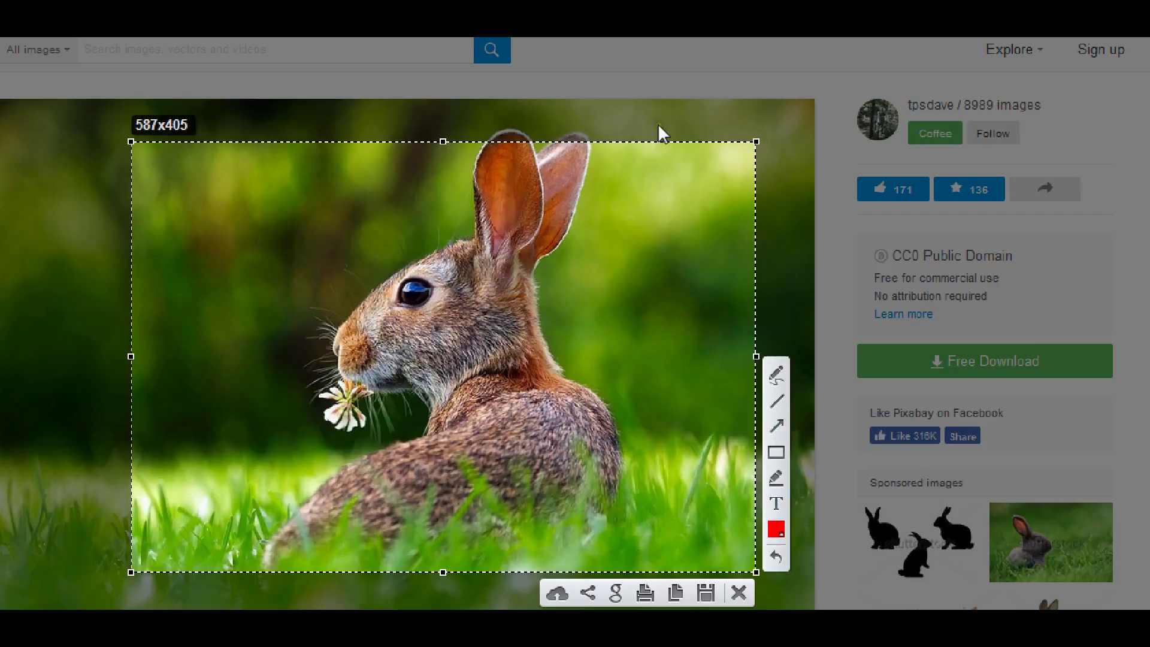
pyautogui.moveTo(619, 141); pyautogui.dragTo(618, 117)
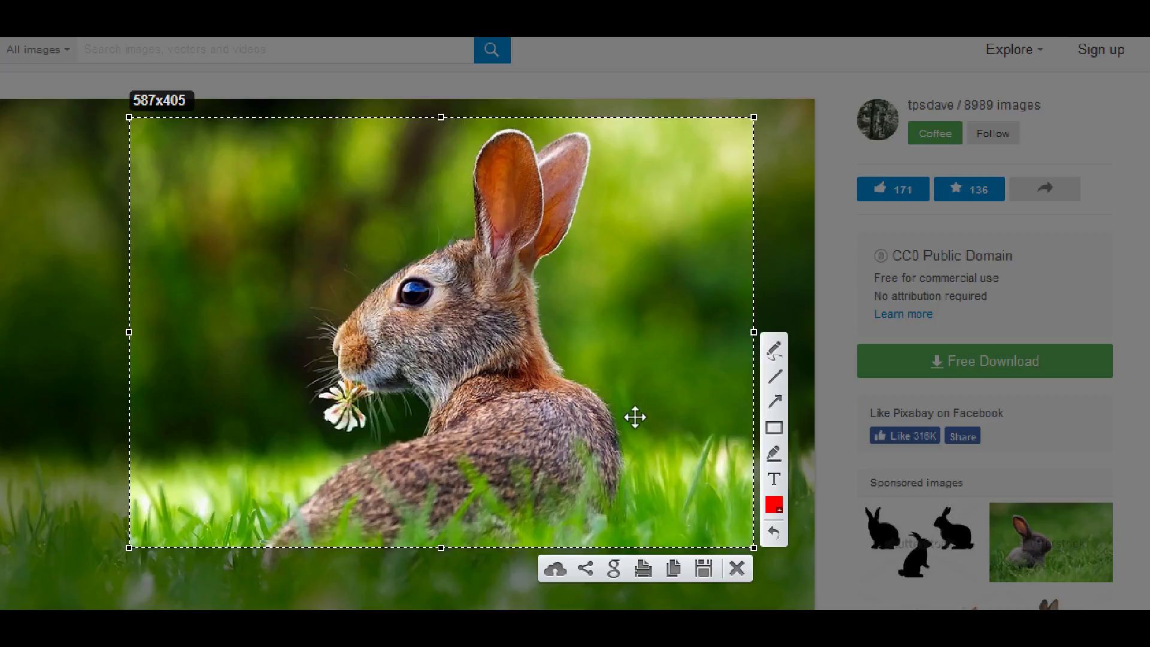
# - Draw two thin red arrows and one thick red arrow pointing right across the rabbit's head
pyautogui.click(776, 399)
pyautogui.moveTo(214, 183); pyautogui.dragTo(380, 182)
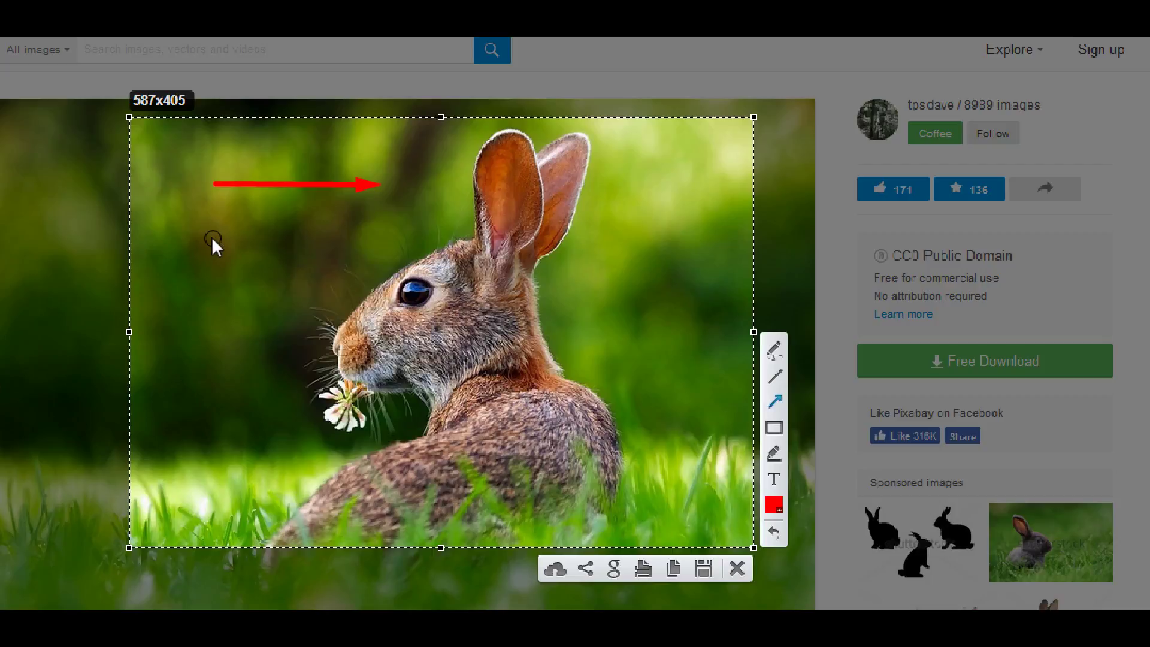
pyautogui.moveTo(212, 237); pyautogui.dragTo(367, 233)
pyautogui.moveTo(244, 274)
pyautogui.mouseDown()
pyautogui.moveTo(552, 288)
pyautogui.moveTo(340, 289)
pyautogui.moveTo(728, 277)
pyautogui.mouseUp()
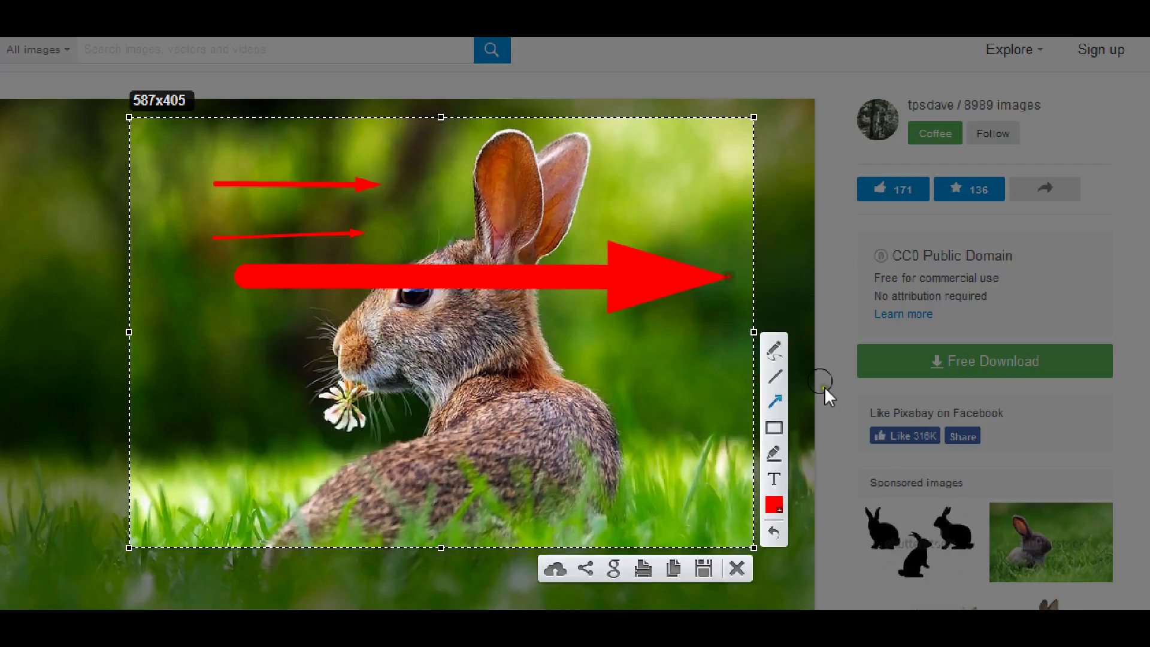
# - Undo the thick arrow and draw a thick red box around the rabbit's nose and flower
pyautogui.click(774, 532)
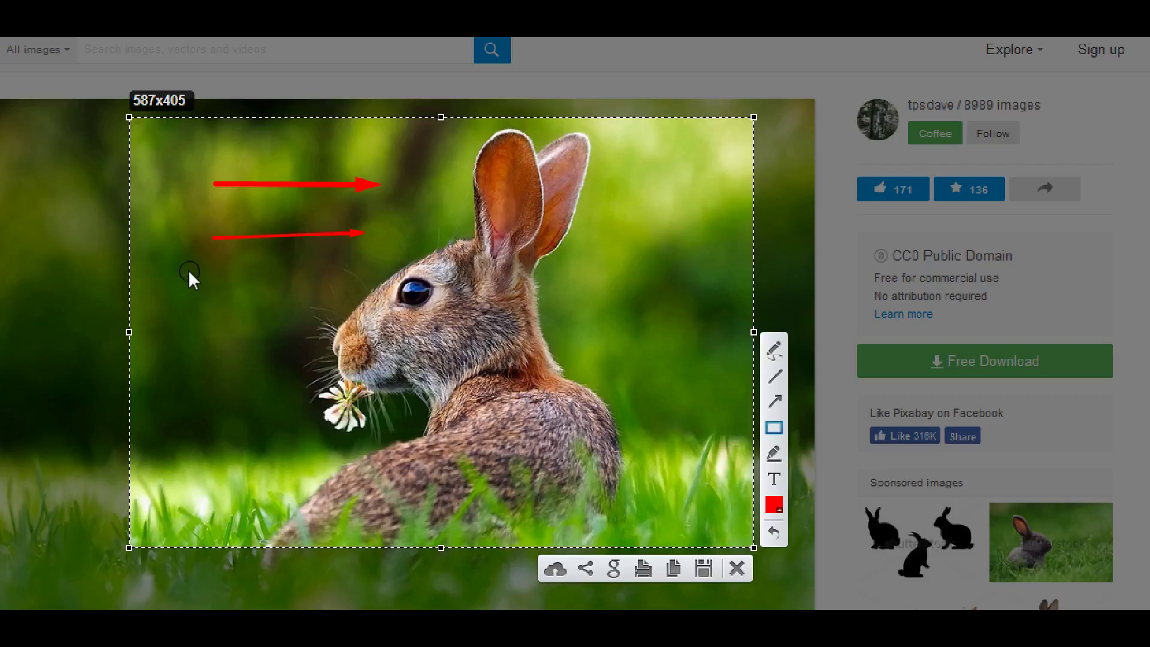
pyautogui.moveTo(178, 266)
pyautogui.mouseDown()
pyautogui.moveTo(175, 406)
pyautogui.moveTo(387, 462)
pyautogui.mouseUp()
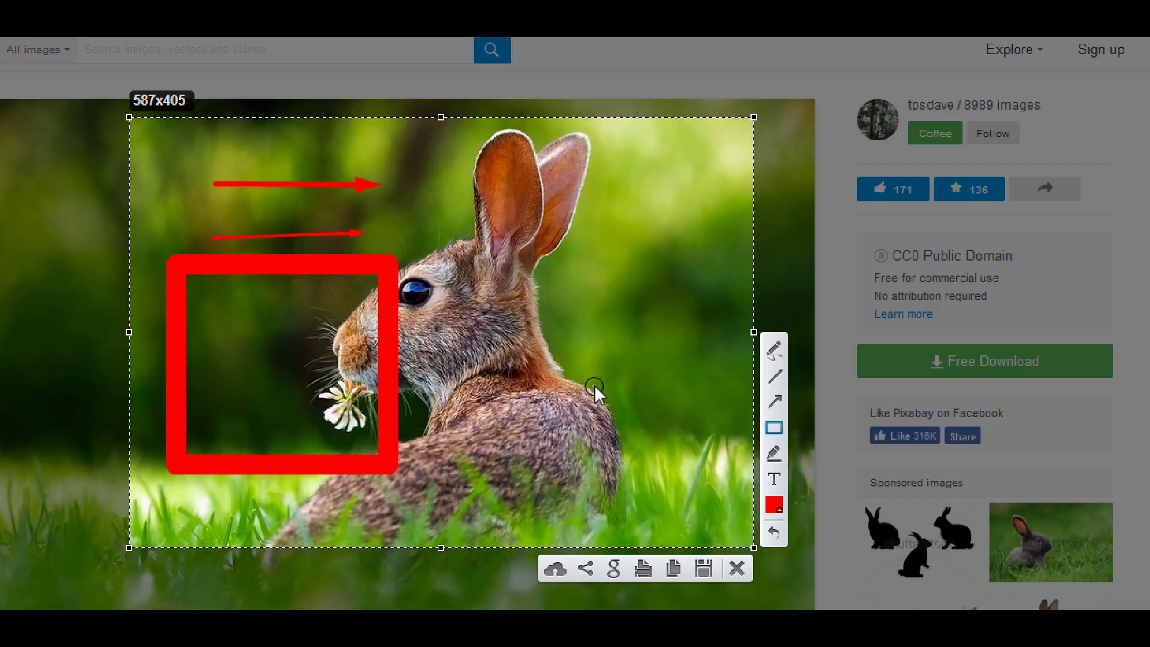
# - Add a small red 'tteee' text label beside the rabbit's eye
pyautogui.click(773, 481)
pyautogui.click(552, 273)
pyautogui.write('tteee')
# - Add a second red 'ttttttt' label on the rabbit's back and enlarge it
pyautogui.click(548, 275)
pyautogui.moveTo(548, 276); pyautogui.dragTo(586, 332)
pyautogui.write('ttttttt')
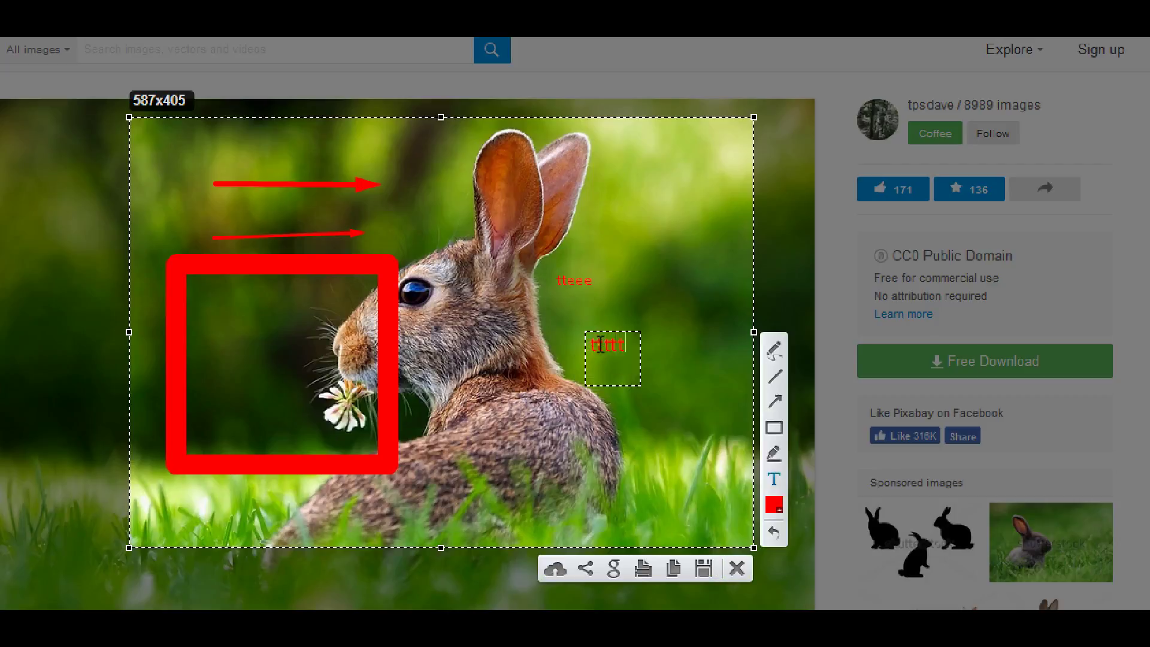
pyautogui.scroll(5, 601, 345)
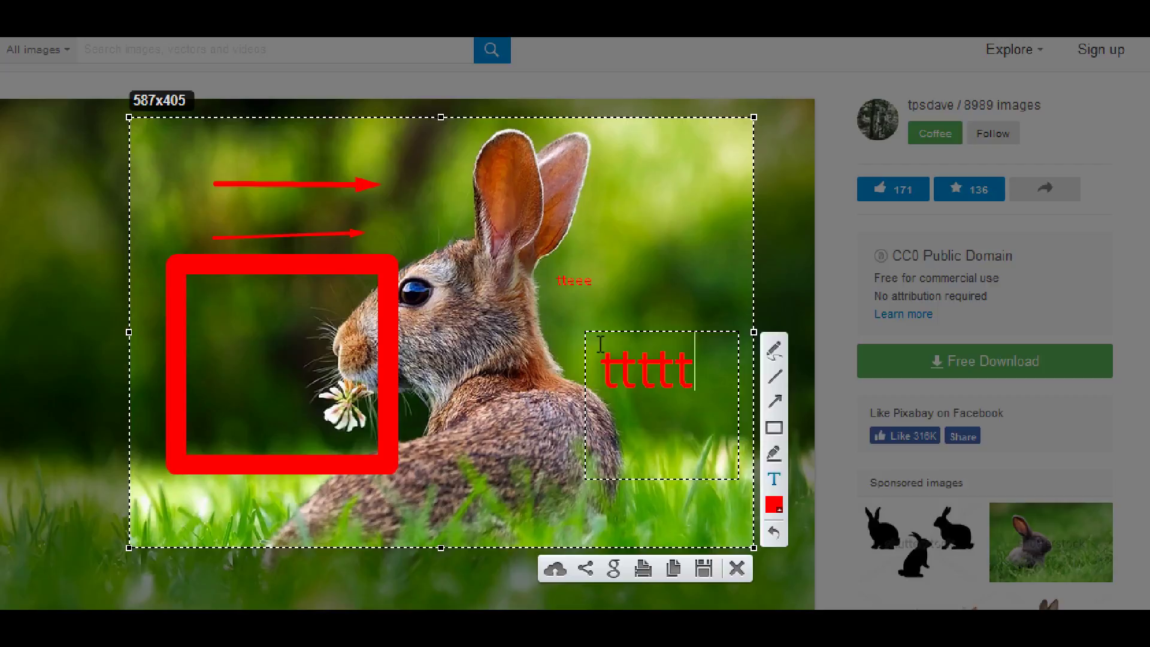
pyautogui.moveTo(592, 328); pyautogui.dragTo(525, 304)
# - Fine-tune the large label's size, shift it right, and close the capture
pyautogui.scroll(-5, 560, 308)
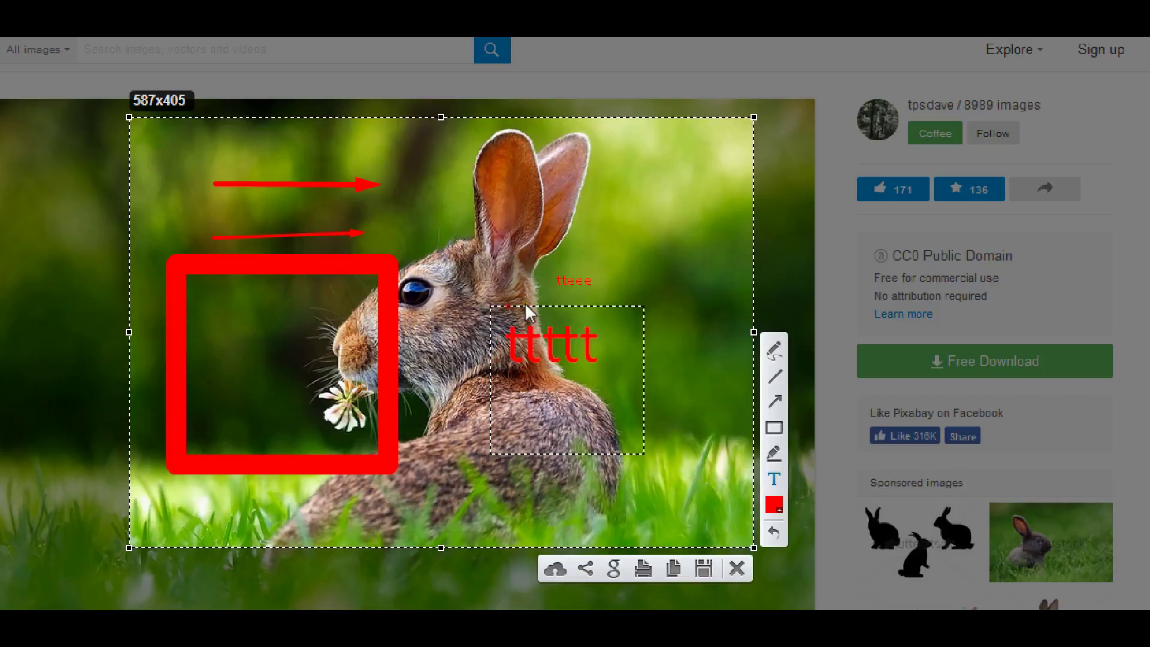
pyautogui.scroll(2, 570, 307)
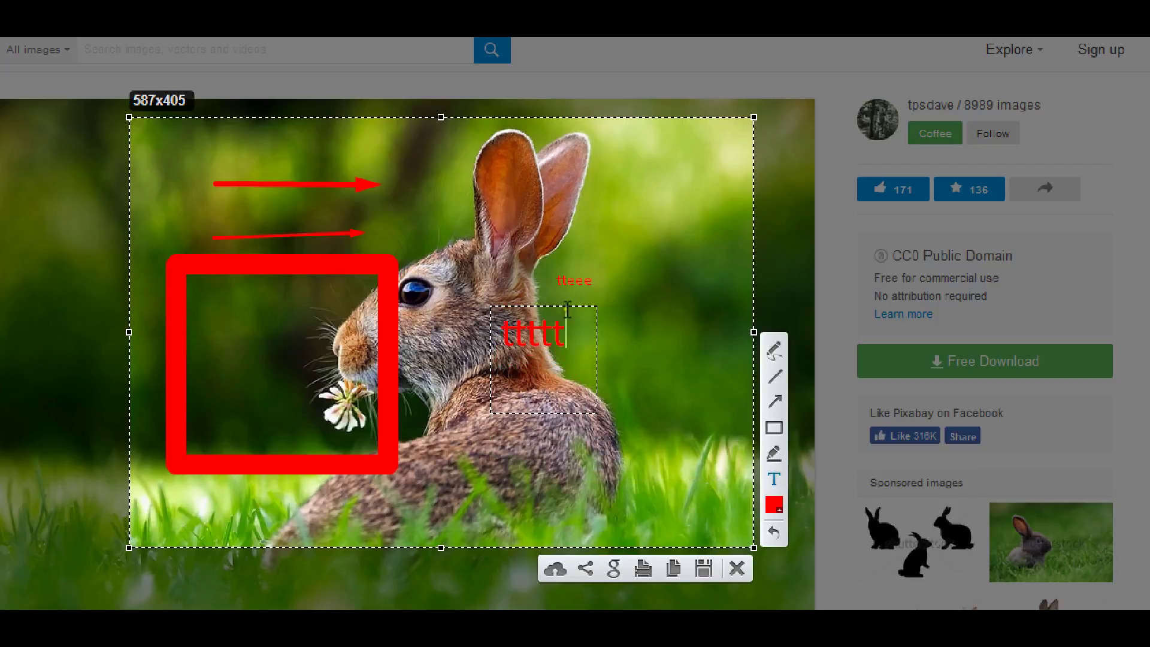
pyautogui.scroll(-2, 561, 306)
pyautogui.scroll(3, 561, 307)
pyautogui.scroll(1, 562, 308)
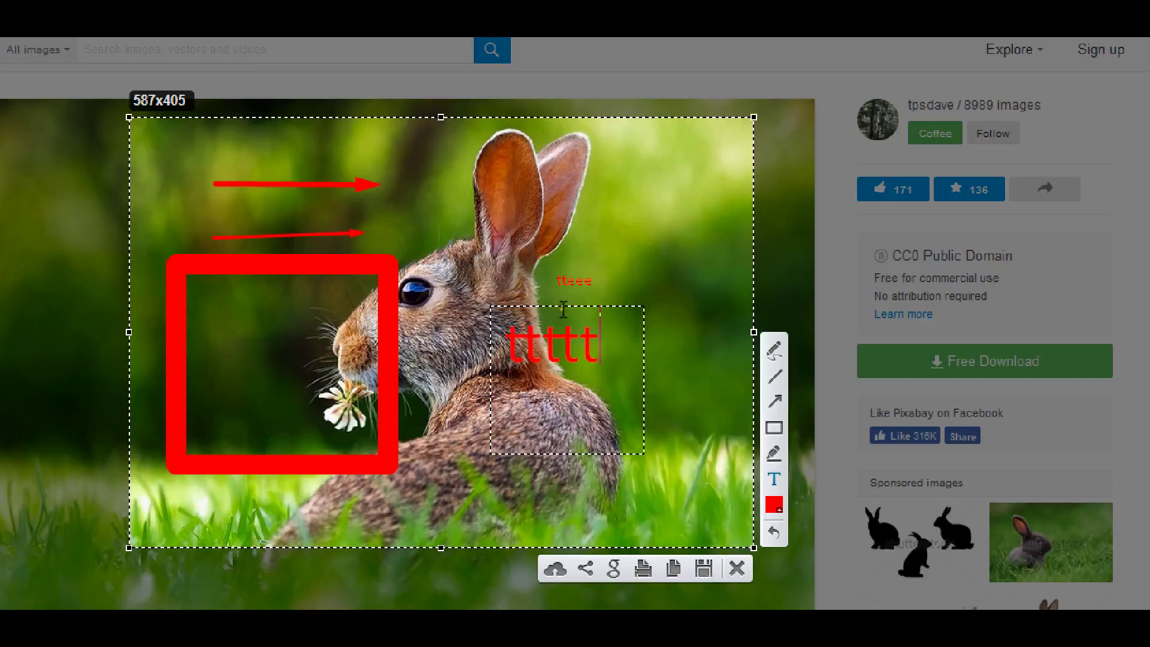
pyautogui.moveTo(566, 303); pyautogui.dragTo(617, 304)
pyautogui.click(738, 565)
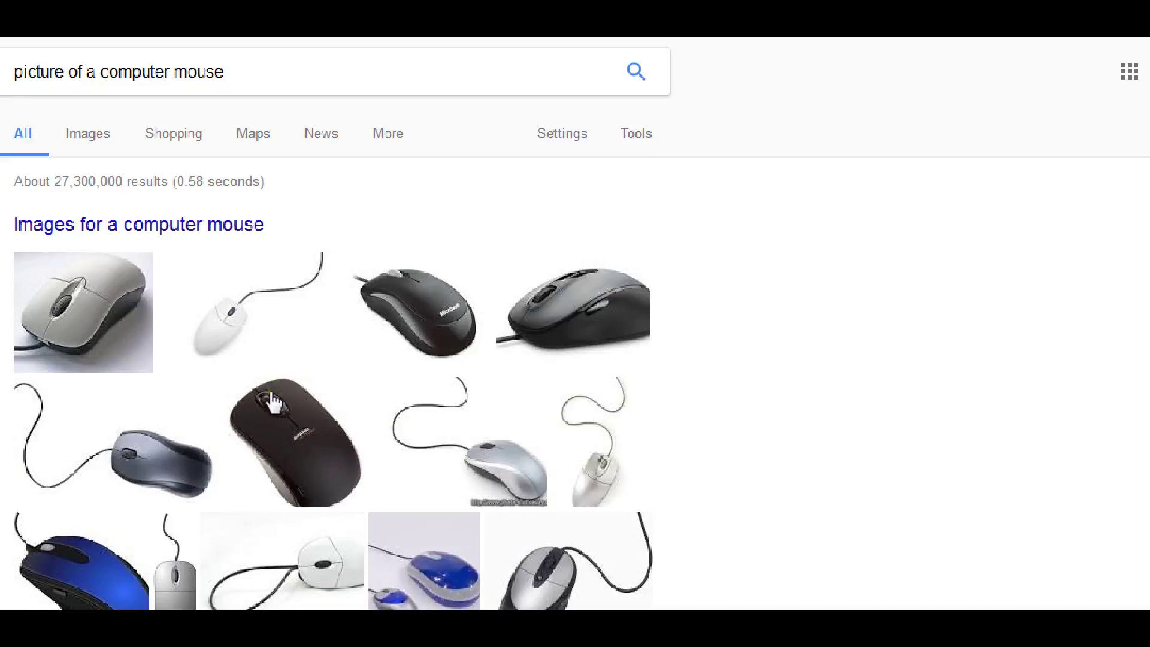
# - Scroll the computer mouse image results and start a new LightShot capture with Print Screen
pyautogui.scroll(-5, 272, 396)
pyautogui.scroll(5, 273, 360)
pyautogui.press('Print')
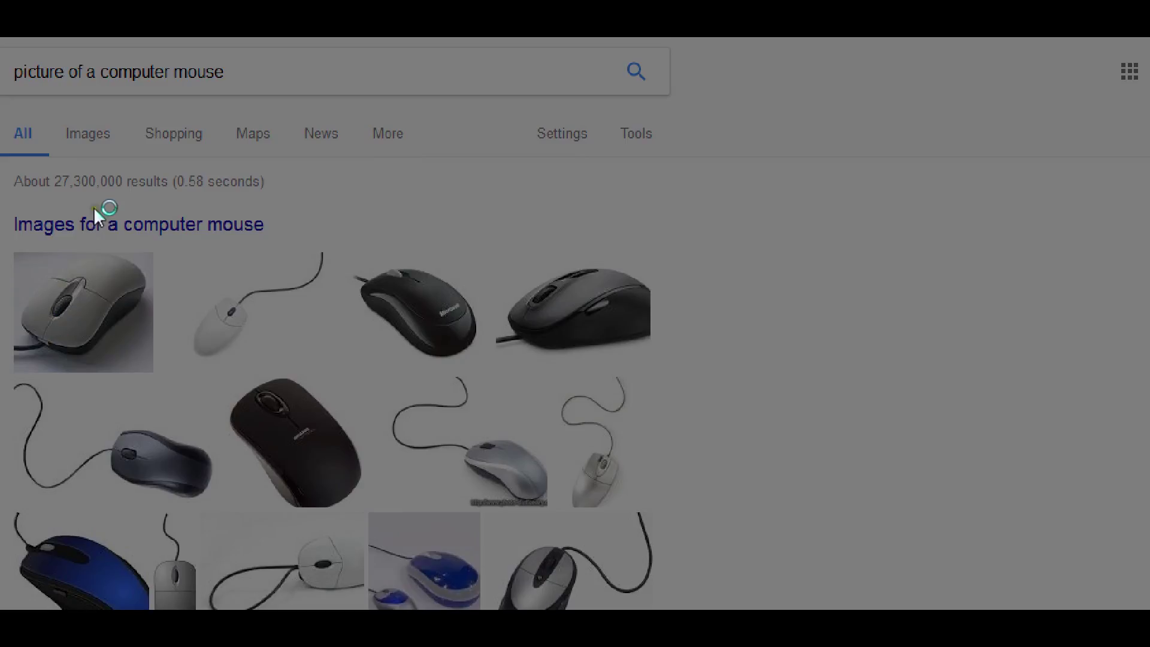
# - Capture a 613x384 area of the mouse images and draw two thick red arrows toward the black mouse
pyautogui.moveTo(96, 205)
pyautogui.mouseDown()
pyautogui.moveTo(177, 497)
pyautogui.moveTo(767, 597)
pyautogui.moveTo(749, 610)
pyautogui.mouseUp()
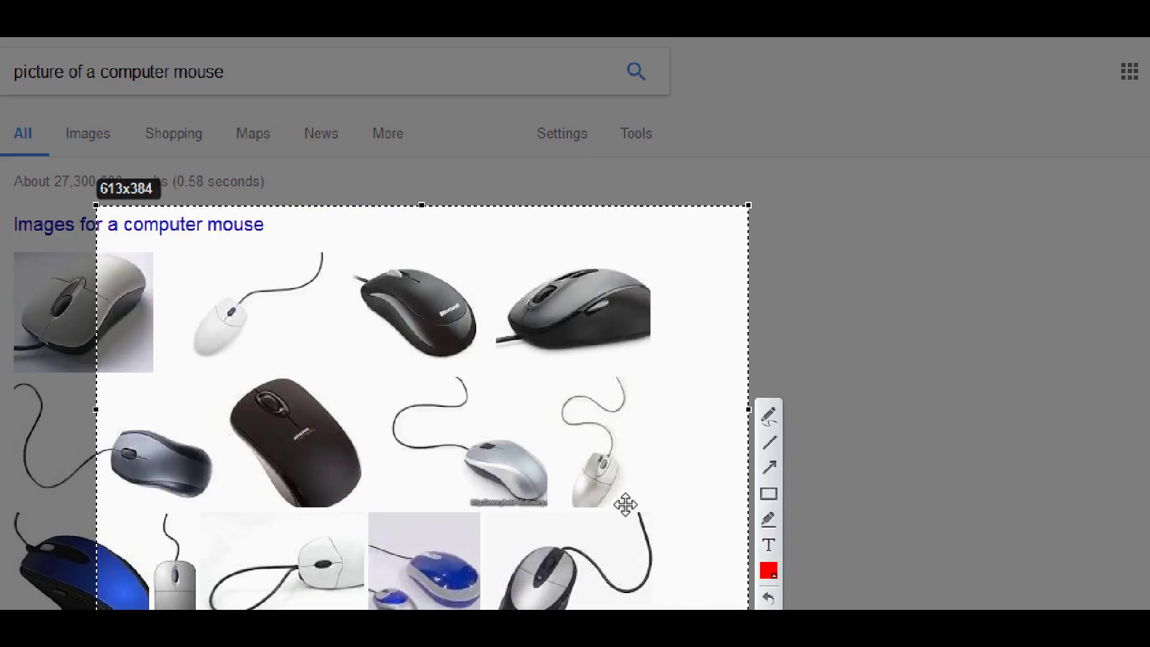
pyautogui.click(773, 468)
pyautogui.moveTo(360, 262)
pyautogui.mouseDown()
pyautogui.moveTo(321, 374)
pyautogui.moveTo(268, 397)
pyautogui.mouseUp()
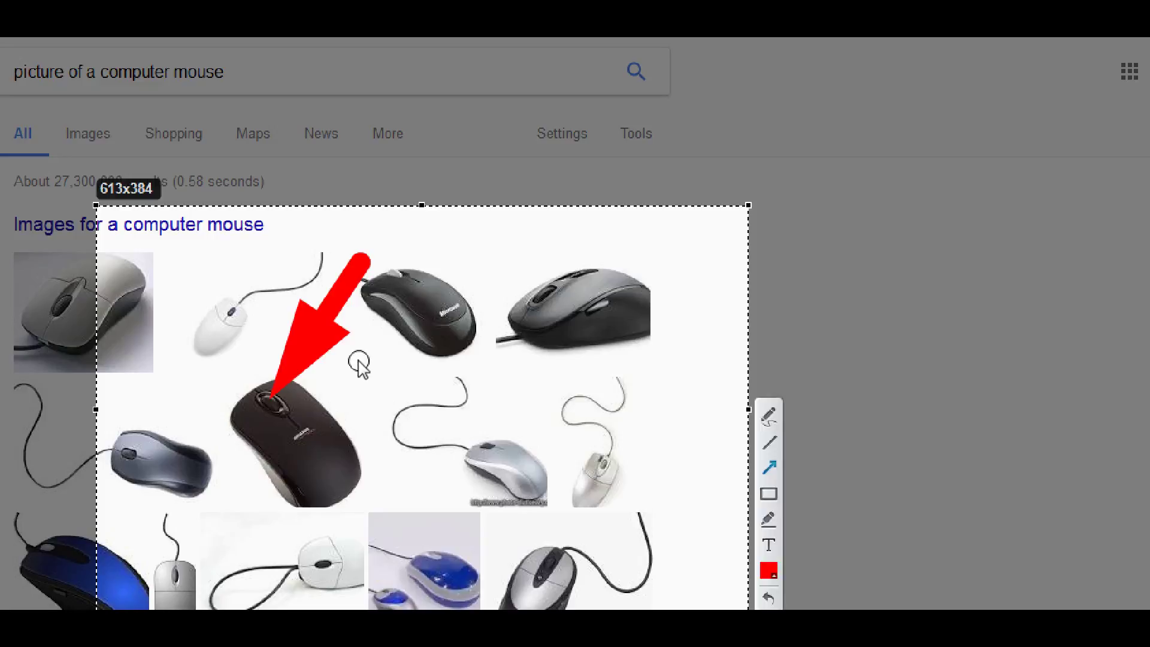
pyautogui.moveTo(359, 361)
pyautogui.mouseDown()
pyautogui.moveTo(377, 465)
pyautogui.moveTo(601, 476)
pyautogui.moveTo(374, 395)
pyautogui.moveTo(352, 415)
pyautogui.mouseUp()
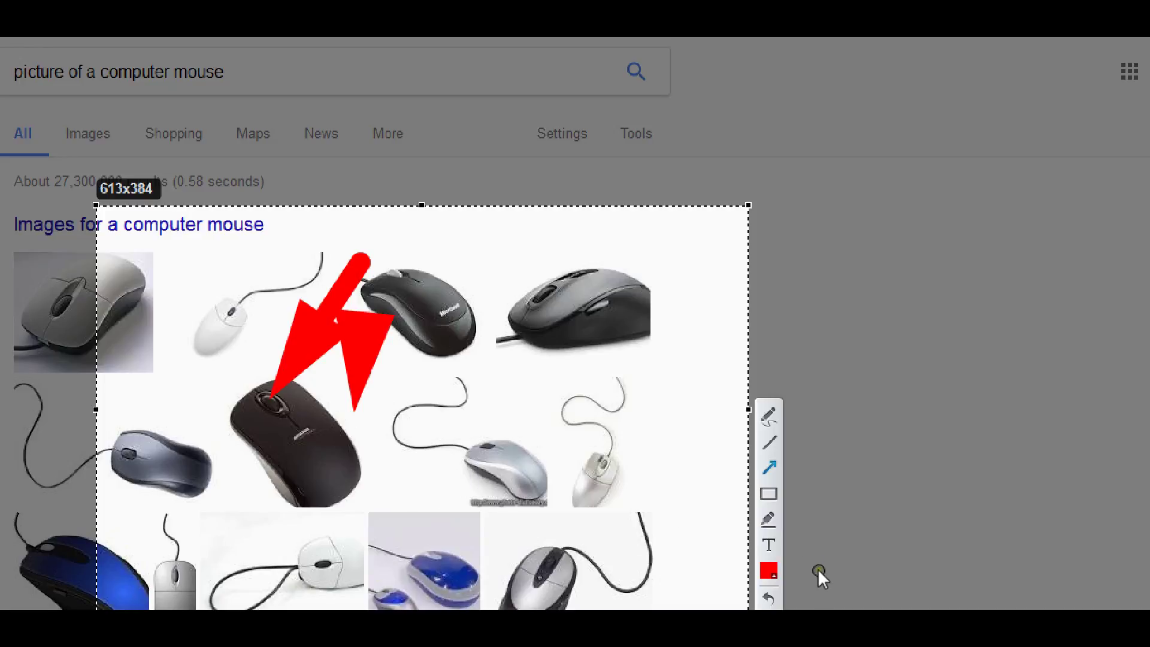
# - Add an 'aae' text label above the silver mouse and resize it
pyautogui.click(769, 546)
pyautogui.click(443, 360)
pyautogui.write('aae')
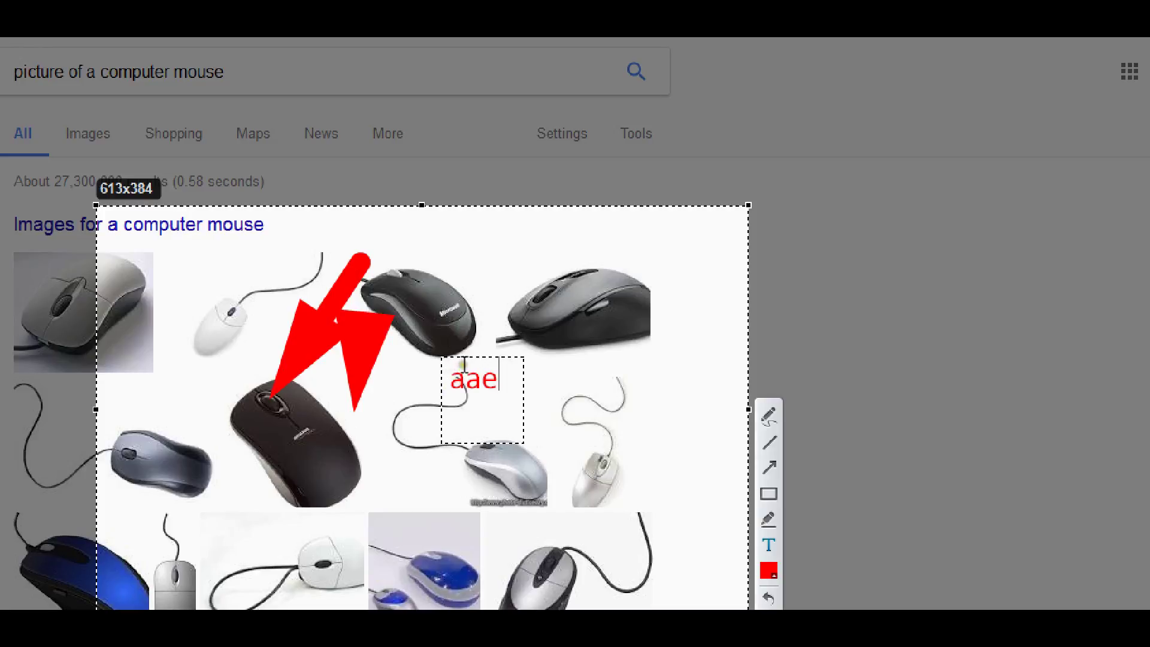
pyautogui.scroll(-5, 461, 366)
pyautogui.scroll(6, 465, 363)
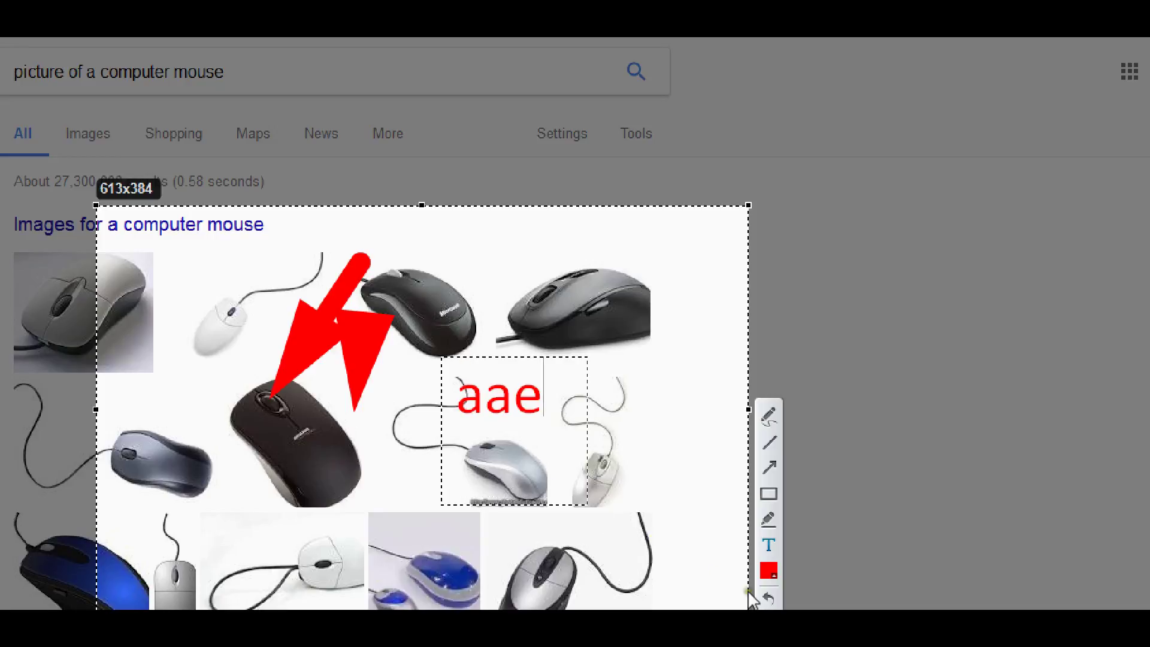
# - Recolour the 'aae' label blue and enlarge it further
pyautogui.click(767, 570)
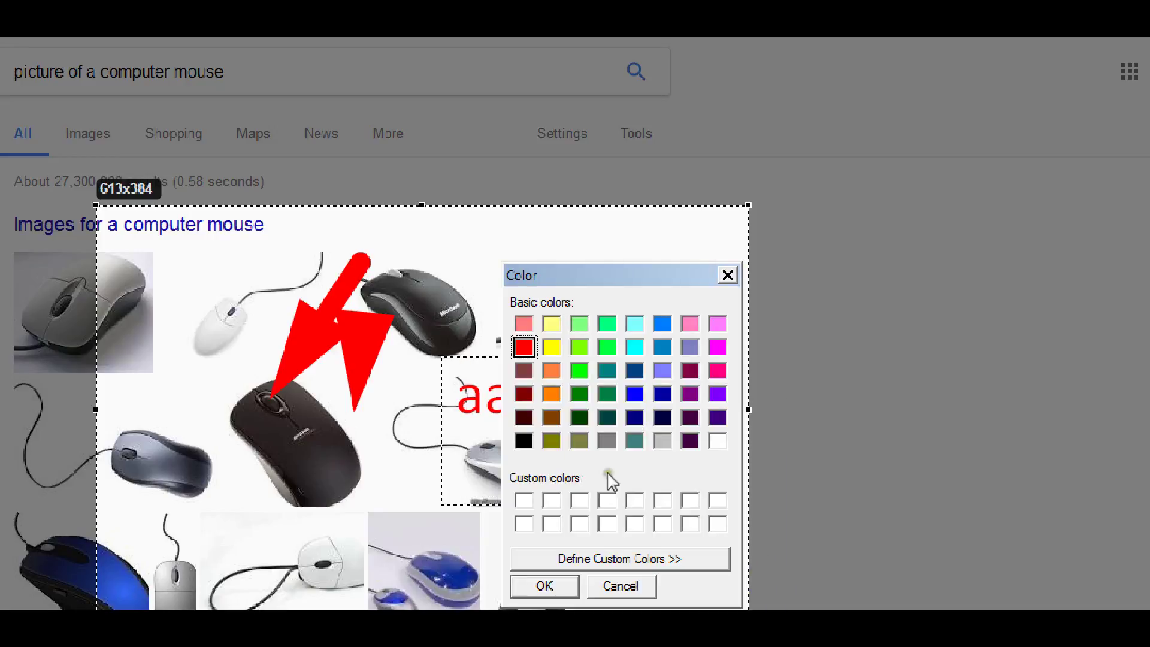
pyautogui.click(634, 393)
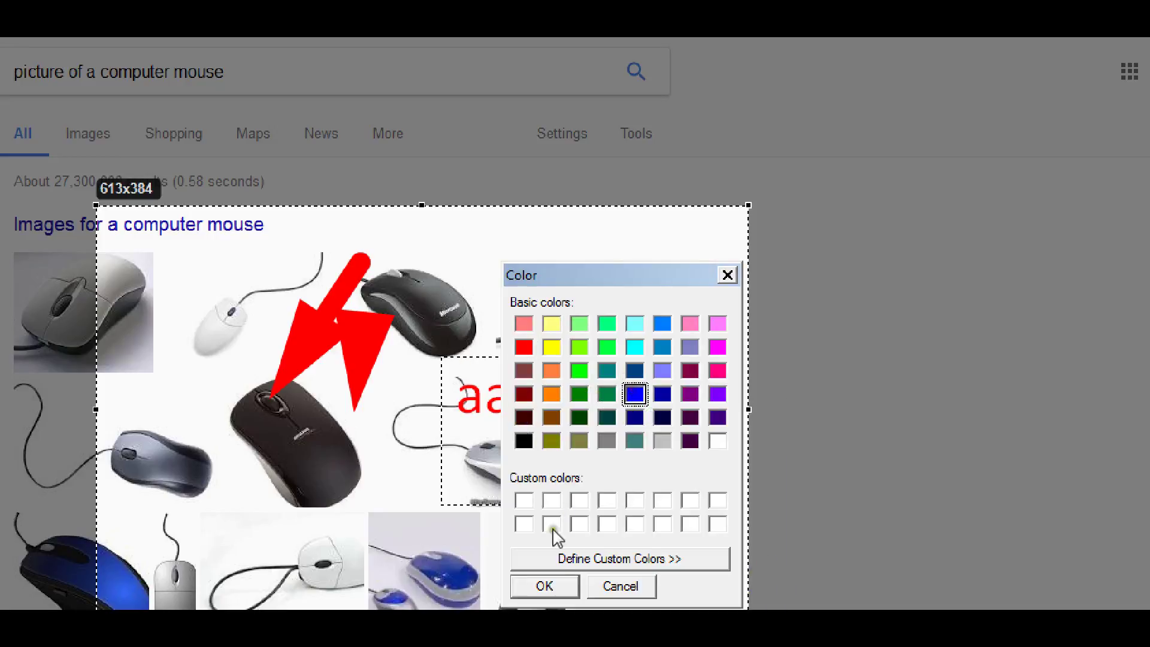
pyautogui.click(545, 586)
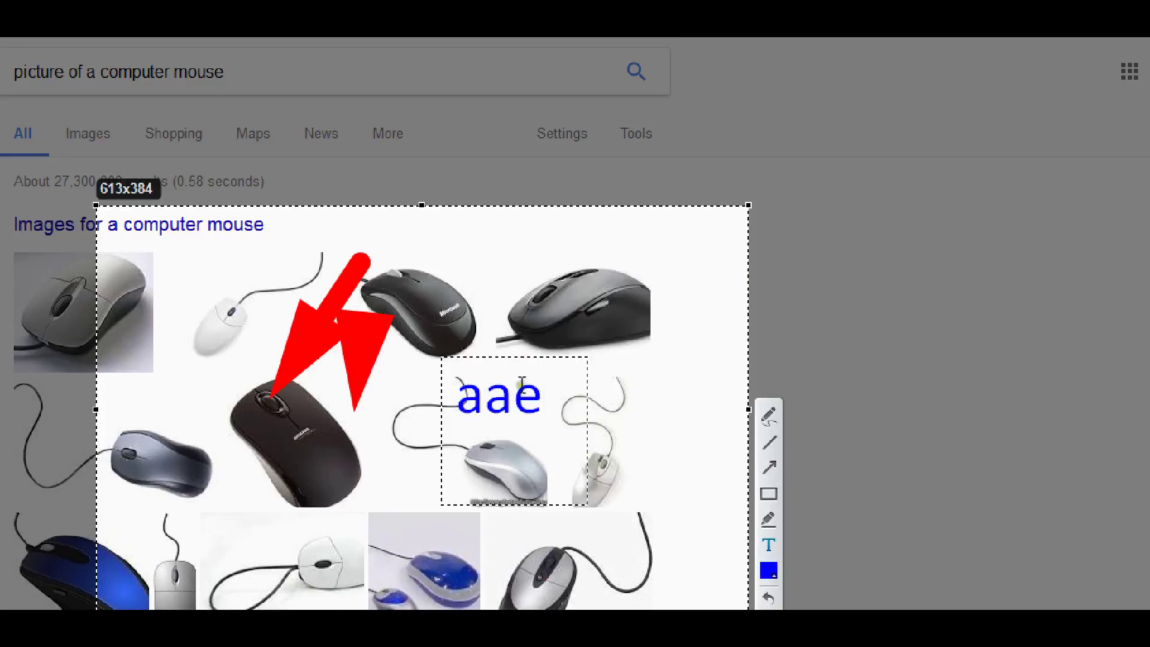
pyautogui.scroll(-5, 509, 362)
pyautogui.scroll(5, 509, 364)
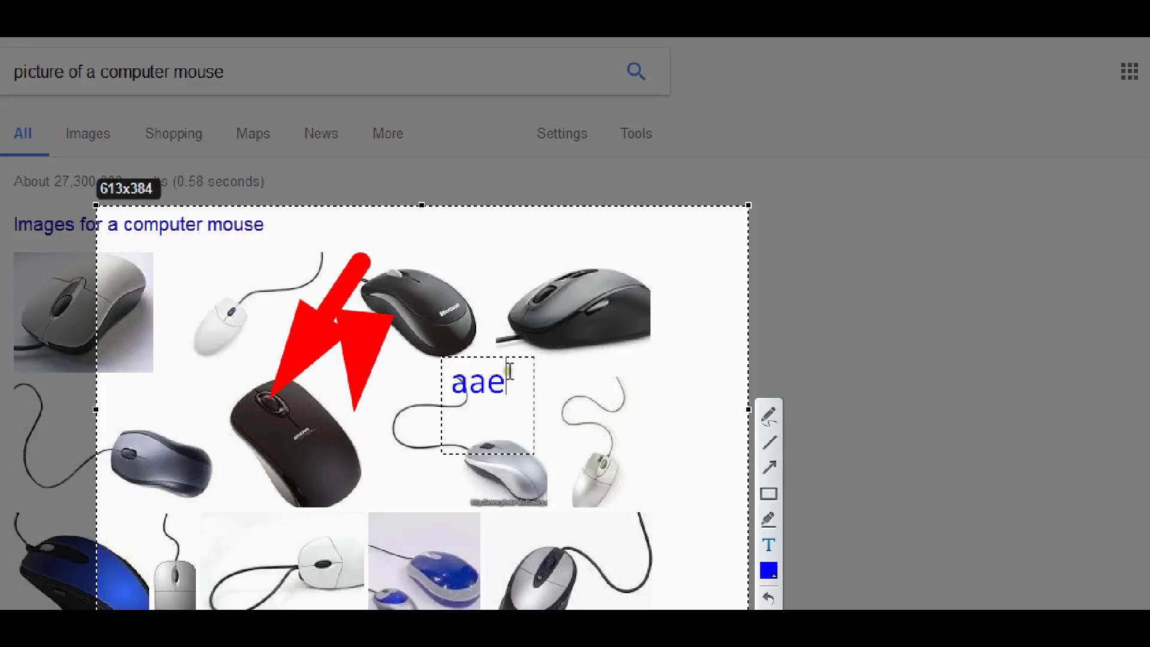
pyautogui.scroll(-2, 510, 372)
pyautogui.scroll(2, 508, 374)
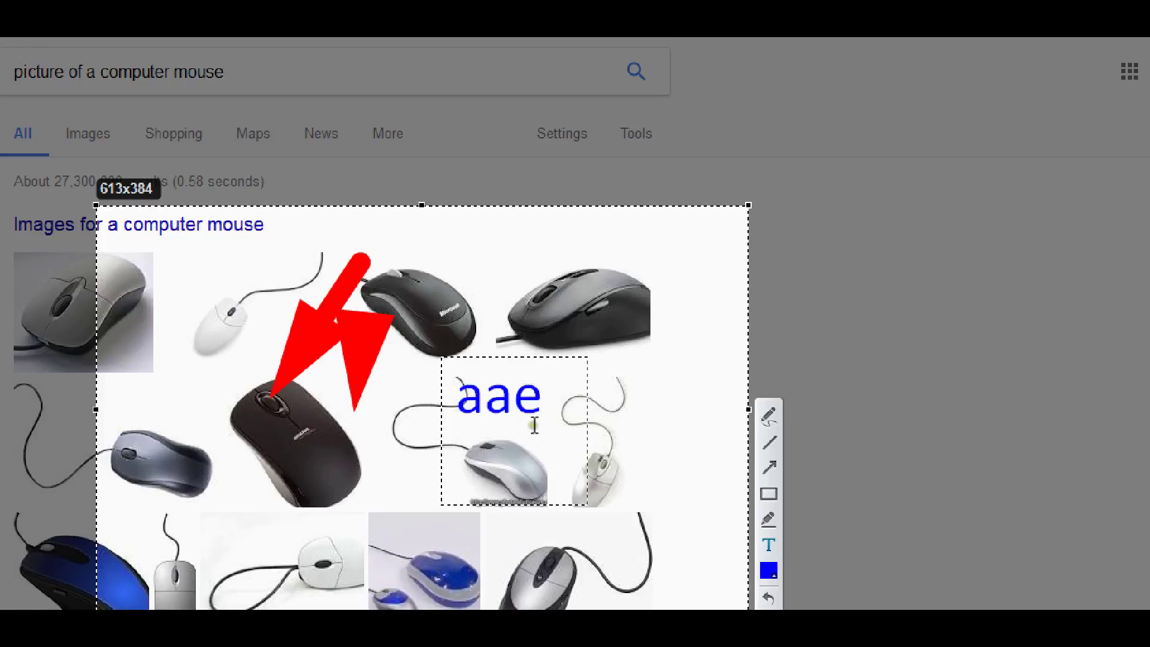
# - Draw two thick blue diagonal lines, one over the grey mouse and one through the 'aae' text
pyautogui.click(770, 443)
pyautogui.moveTo(413, 259)
pyautogui.mouseDown()
pyautogui.moveTo(629, 310)
pyautogui.moveTo(683, 398)
pyautogui.mouseUp()
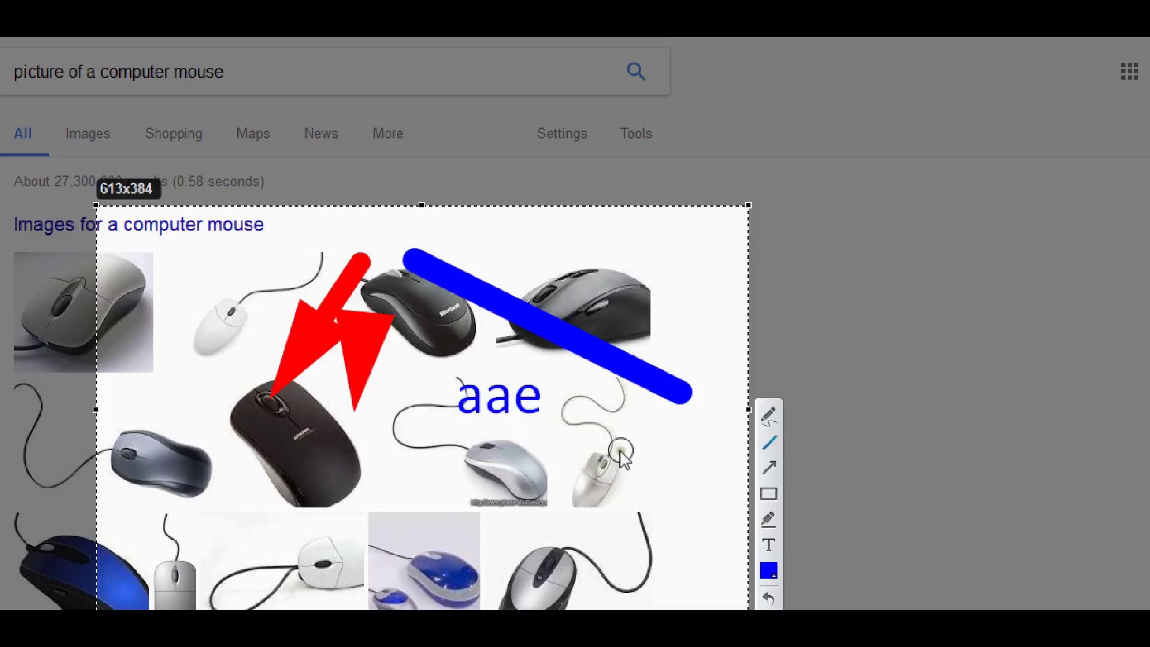
pyautogui.moveTo(694, 478); pyautogui.dragTo(420, 391)
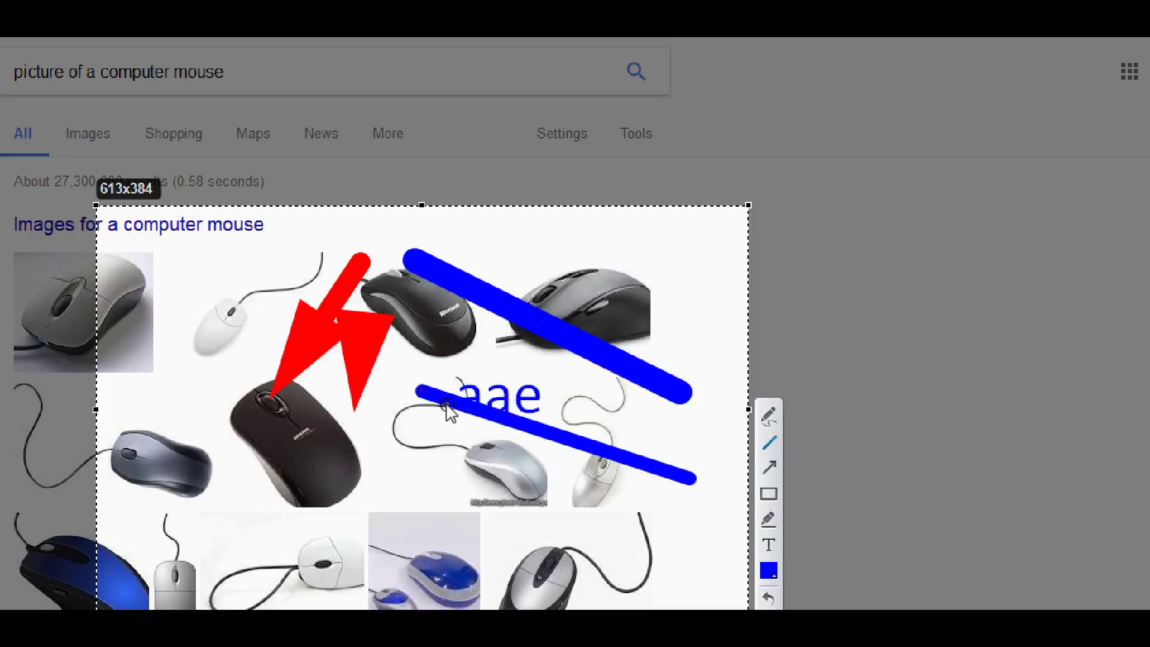
pyautogui.click(769, 494)
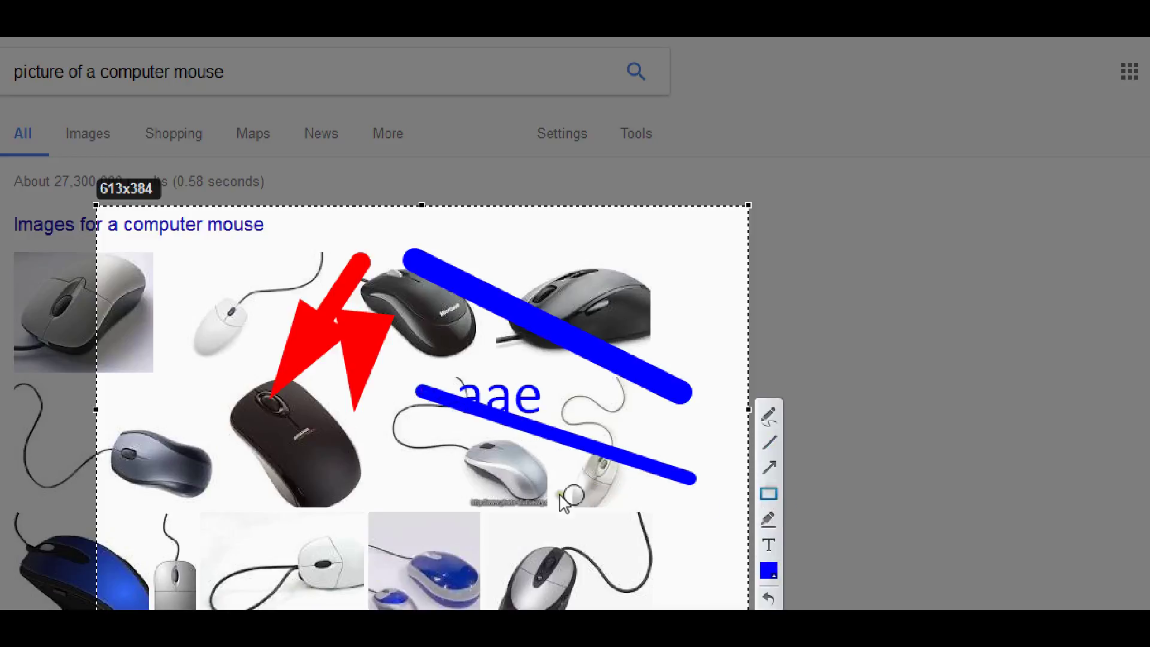